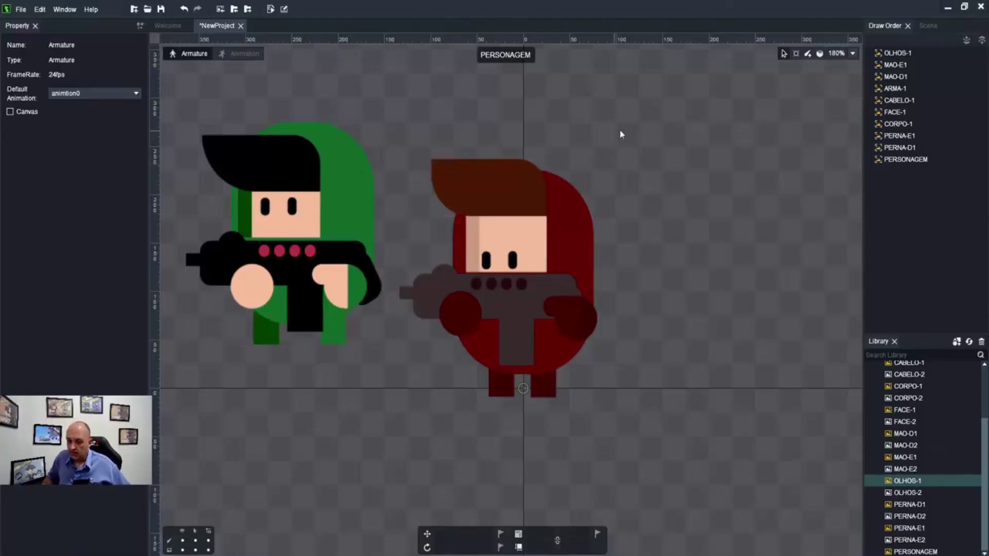
- Lower the green PERSONAGEM character about 73 px to sit level with the red character
left_click(329, 246)
mouse_move(287, 256)
left_mouse_down()
mouse_move(307, 294)
mouse_move(285, 272)
left_mouse_up()
left_click(703, 205)
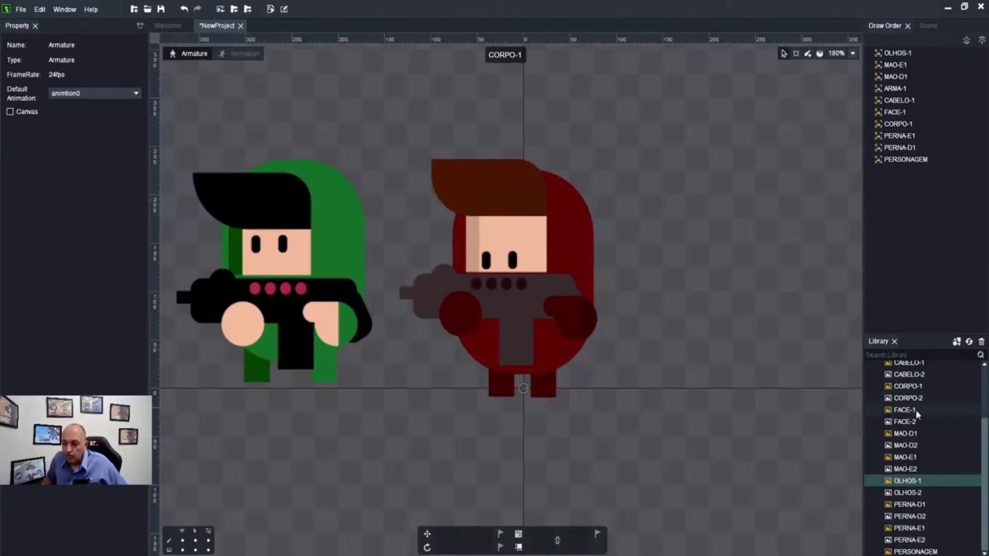
scroll(902, 392, "up", 3)
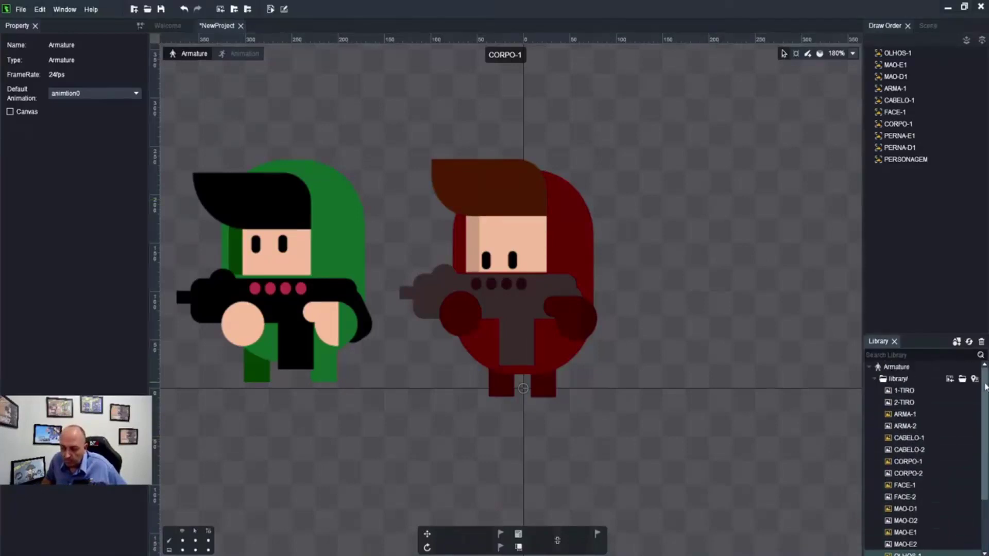
scroll(901, 392, "down", 3)
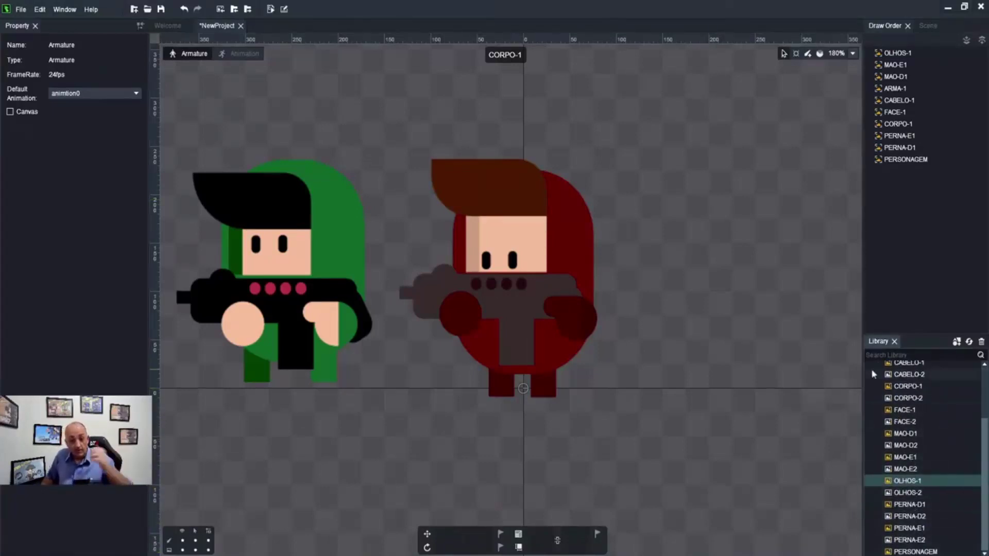
- Delete the green PERSONAGEM character from the canvas
left_click(349, 270)
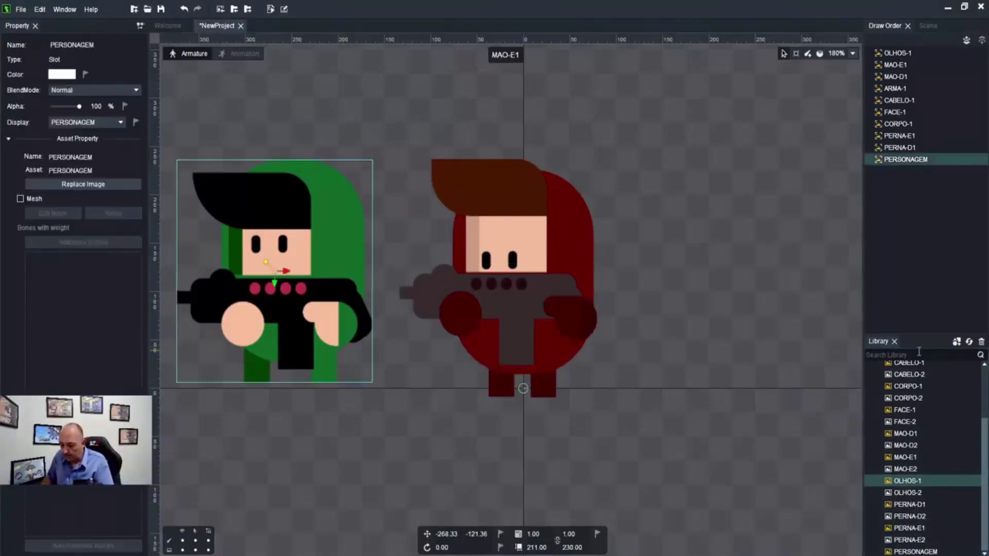
key("Delete")
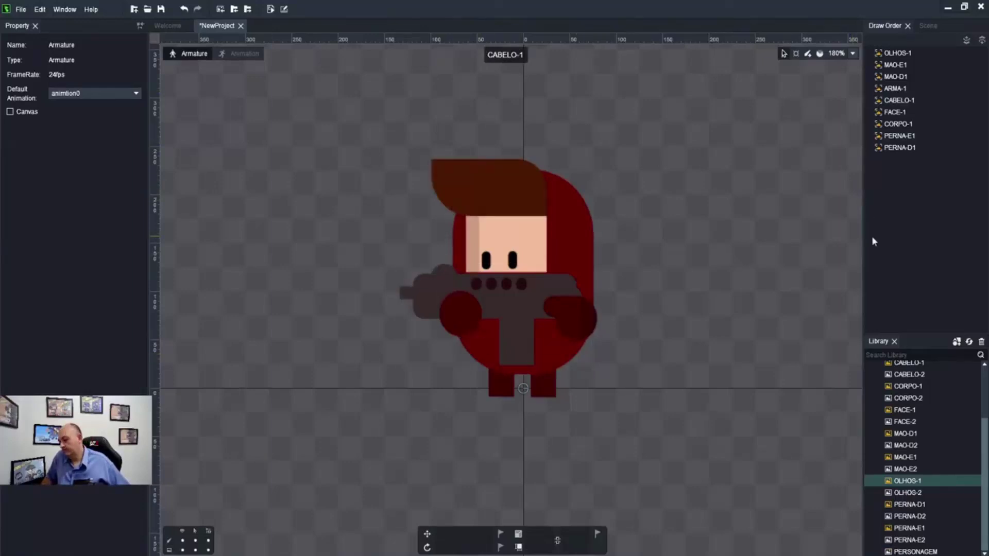
- Replace the image in the CORPO-1 body slot with CORPO-2
left_click(570, 241)
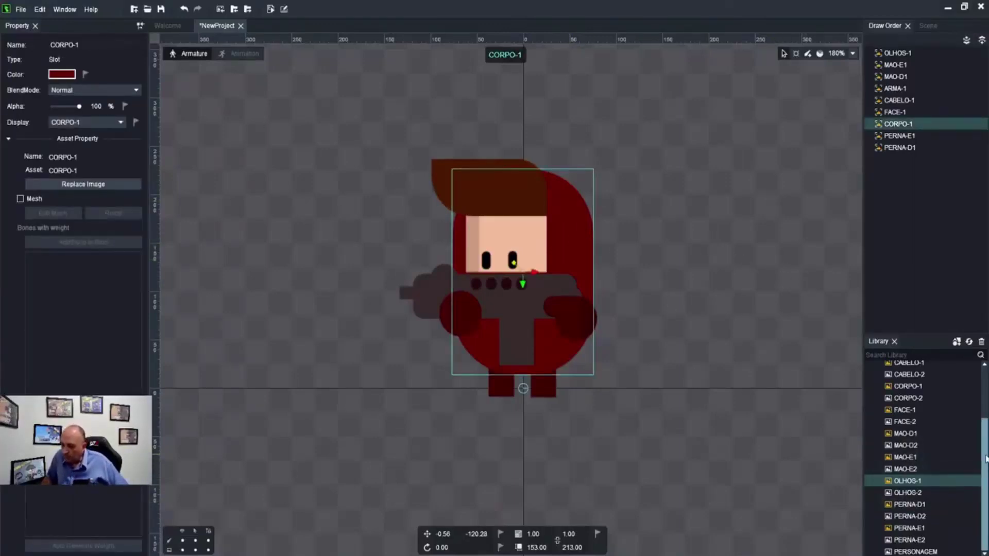
left_click(84, 189)
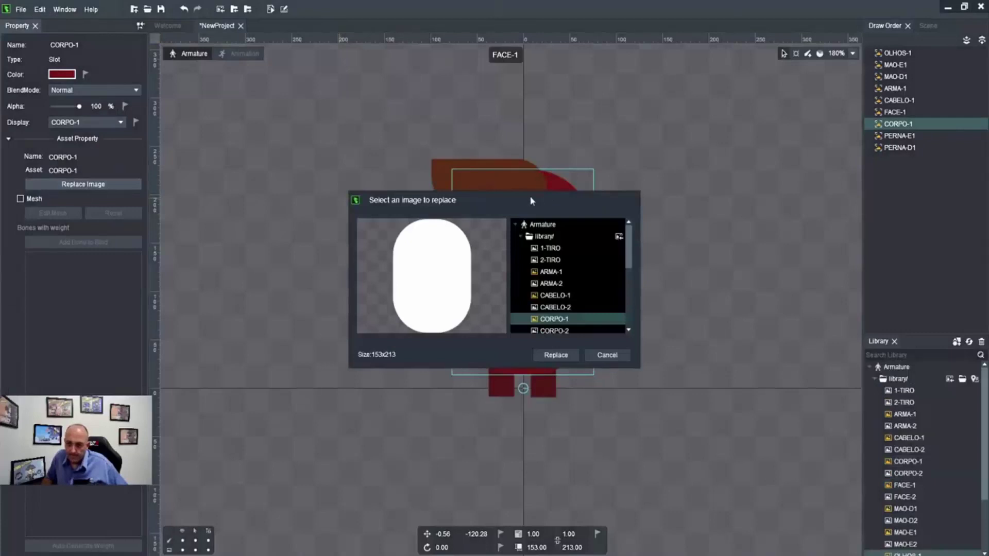
left_click_drag(532, 200, 759, 80)
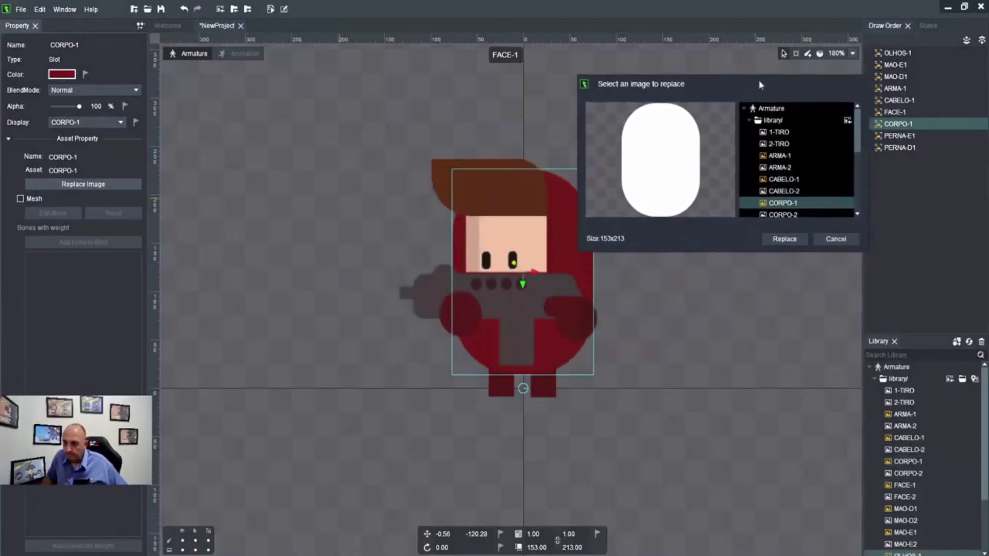
left_click_drag(858, 147, 852, 170)
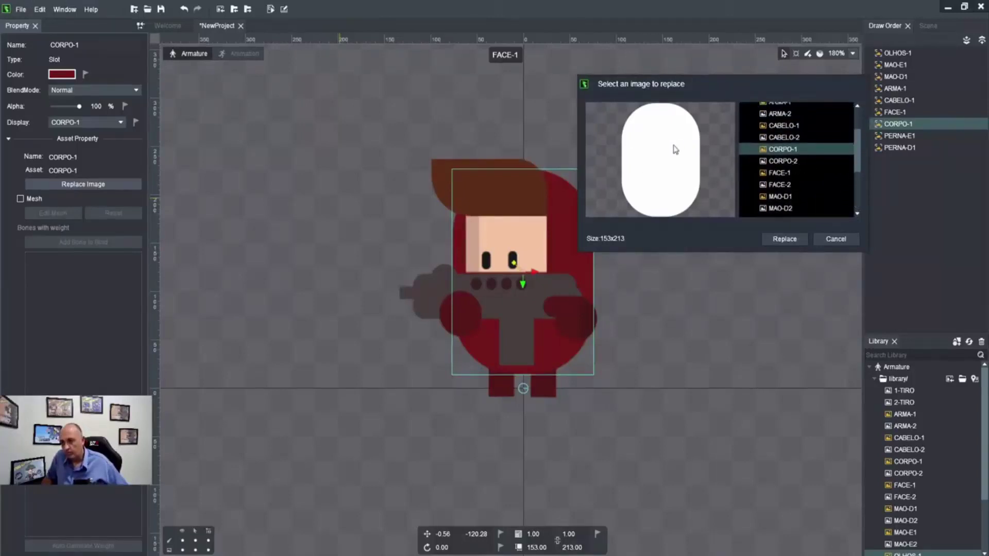
left_click(798, 165)
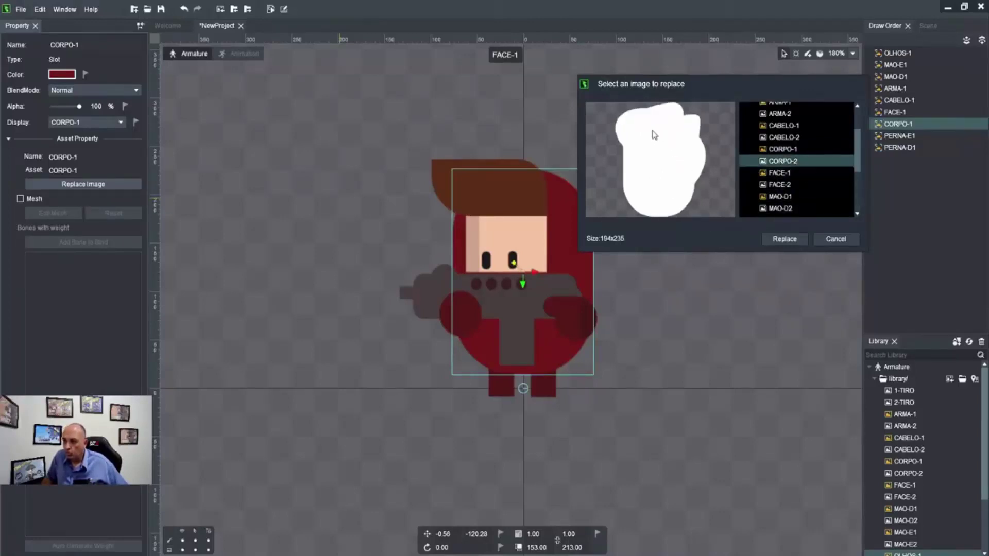
left_click(785, 240)
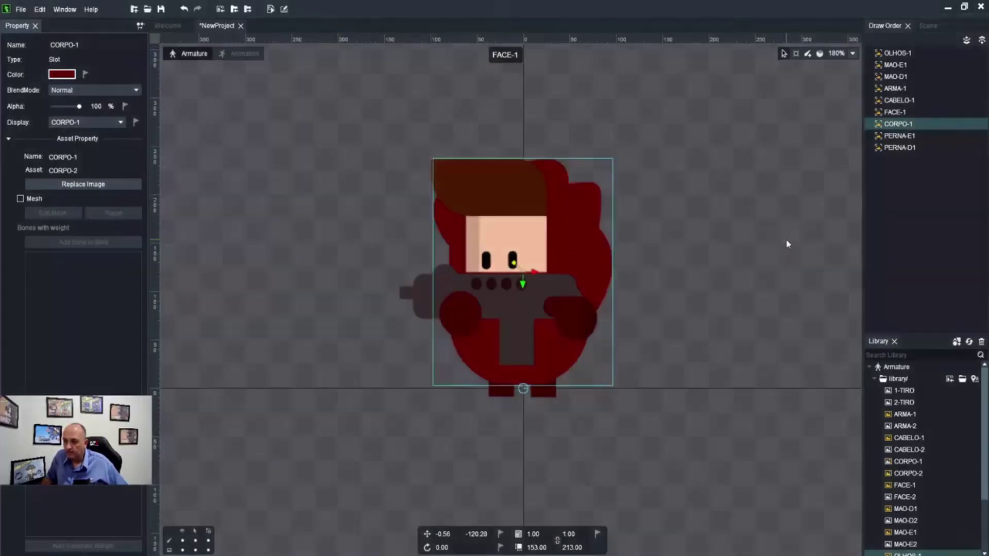
left_click(750, 234)
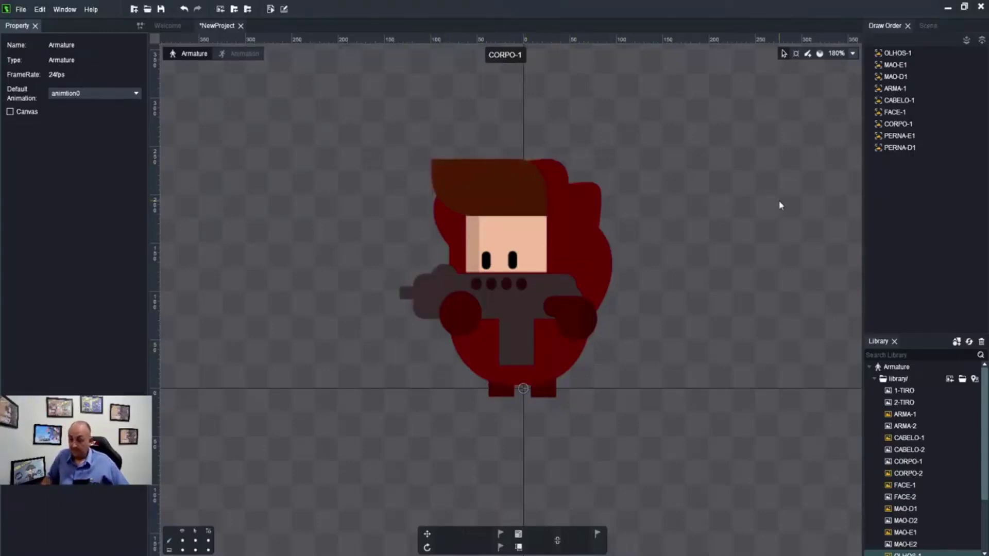
- Replace the image in the ARMA-1 gun slot with ARMA-2
left_click(538, 314)
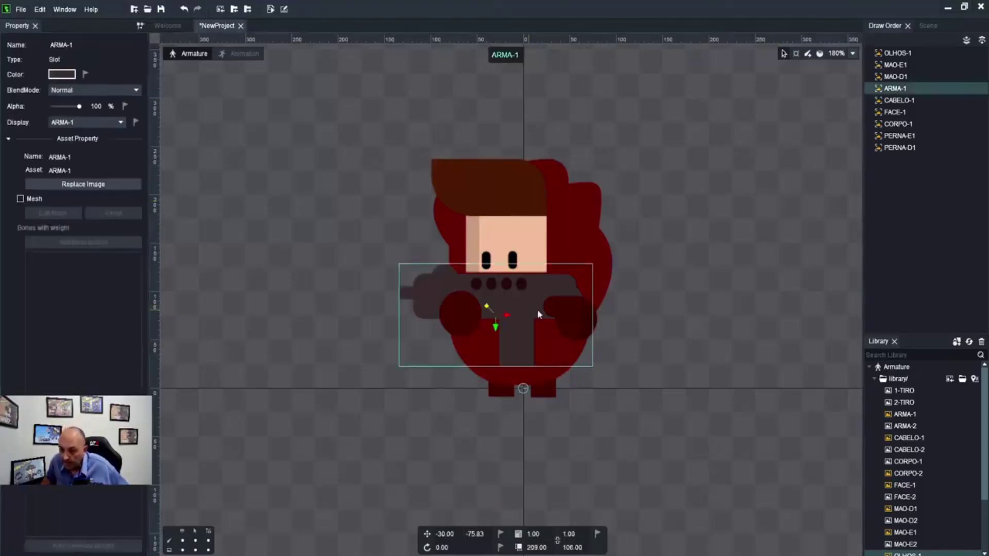
left_click(67, 184)
left_click_drag(407, 201, 628, 98)
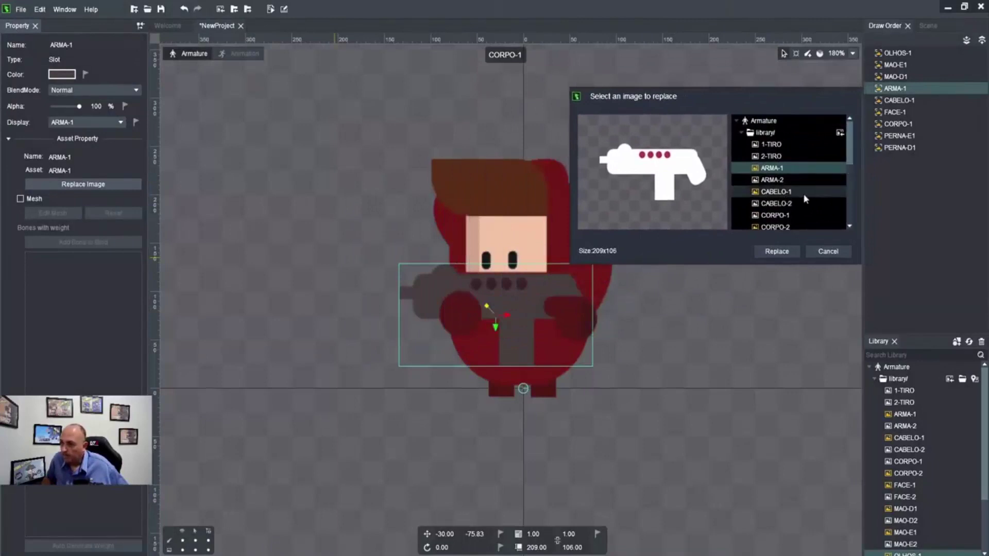
left_click(772, 179)
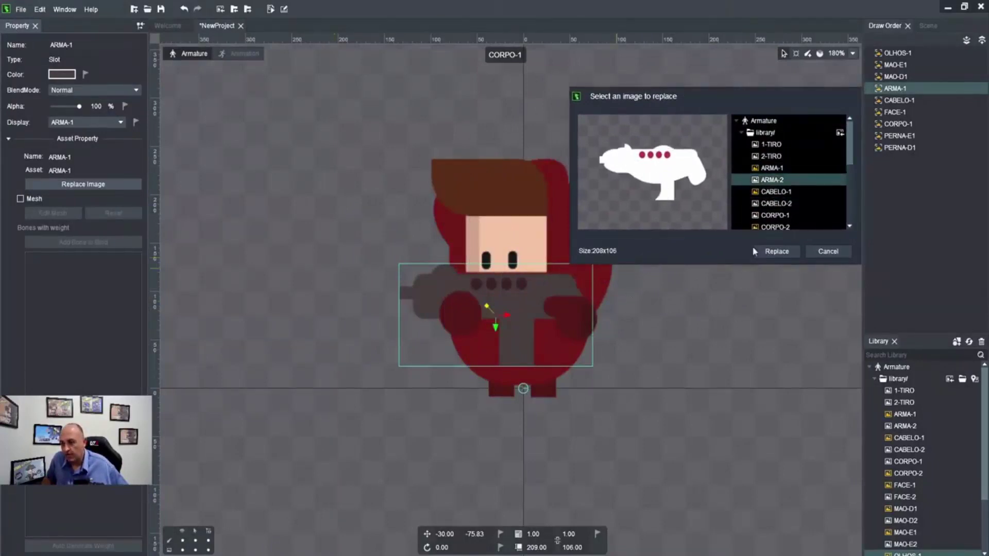
left_click(777, 252)
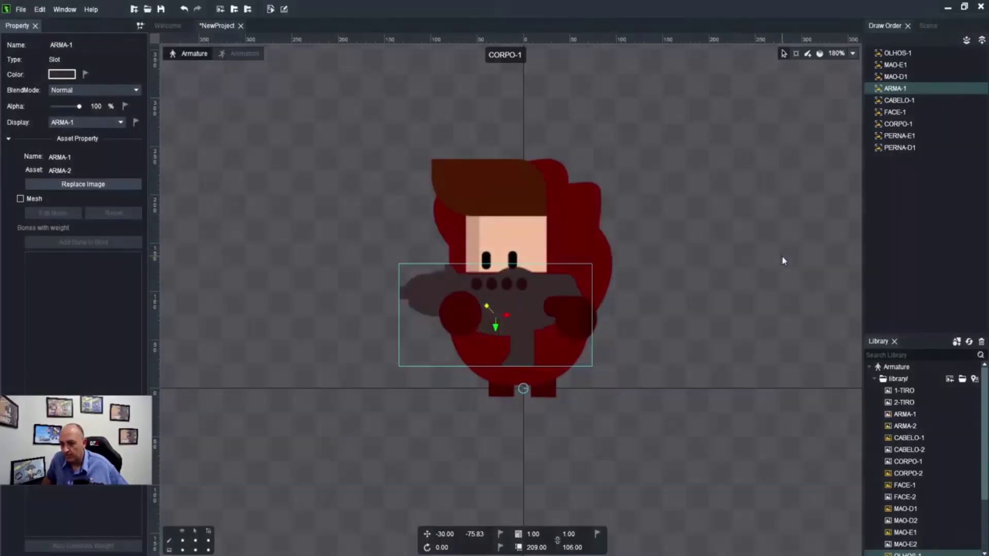
left_click(746, 209)
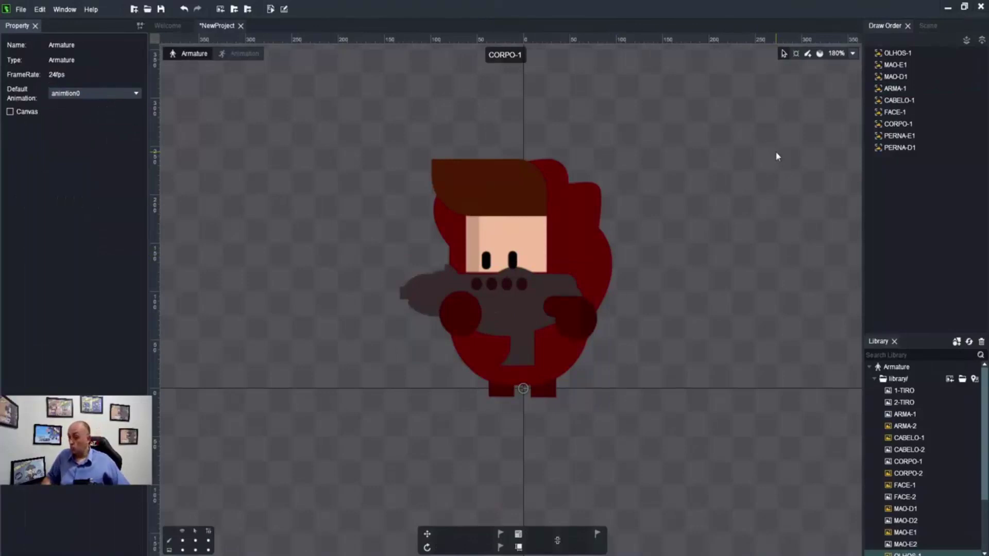
- Replace the image in the CABELO-1 hair slot with CABELO-2
left_click(492, 197)
left_click(88, 186)
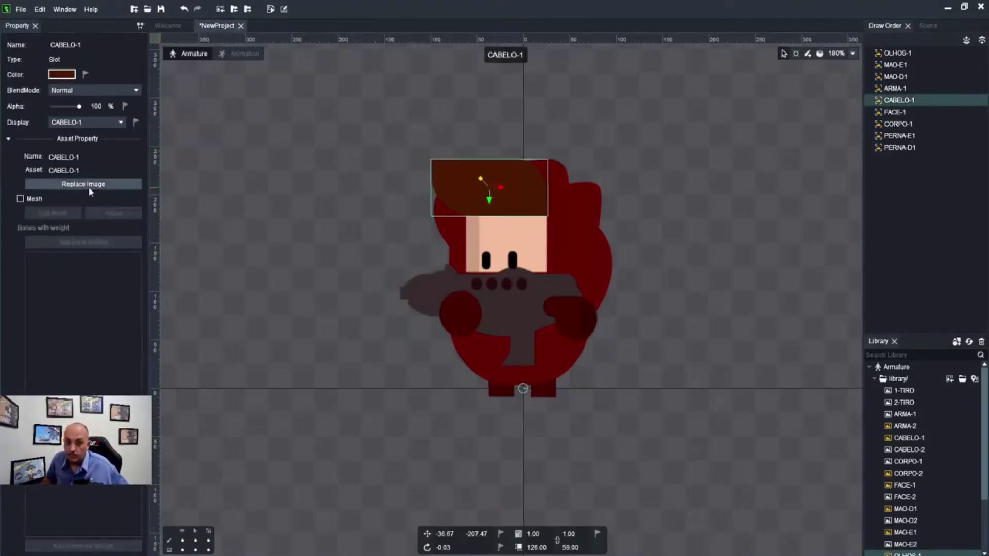
left_click_drag(490, 205, 702, 95)
left_click(770, 198)
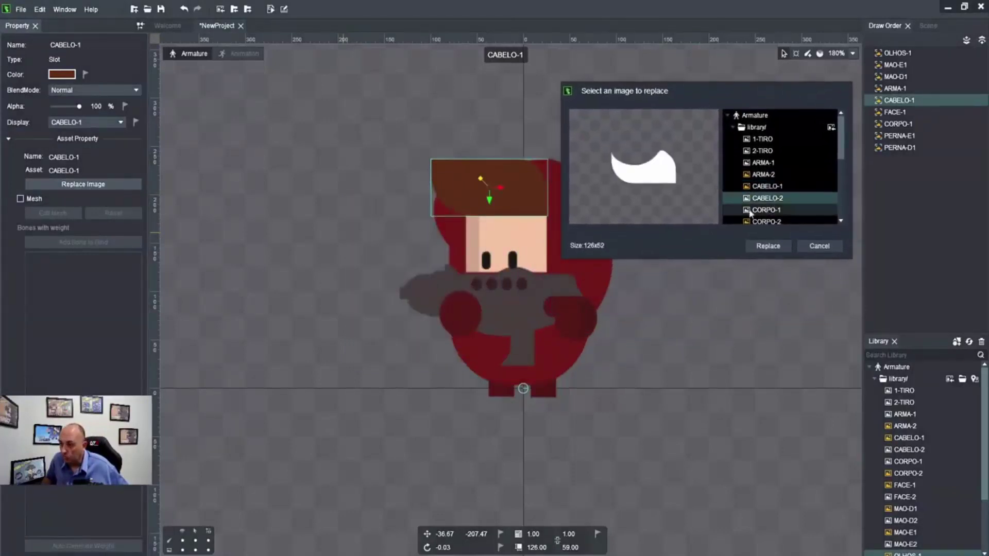
left_click(783, 247)
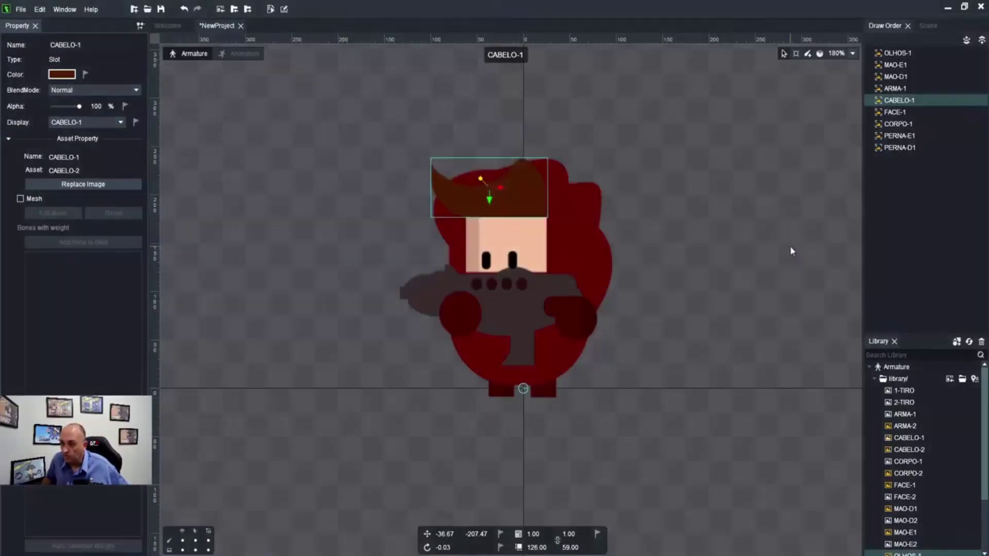
left_click(726, 225)
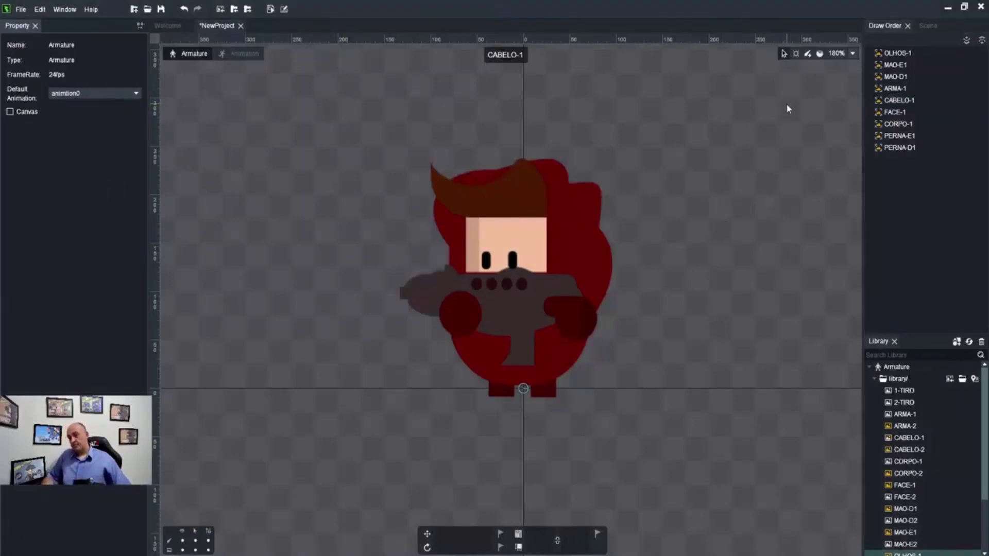
- Nudge the new hair about 2 px right, to x -32.78
left_click(536, 192)
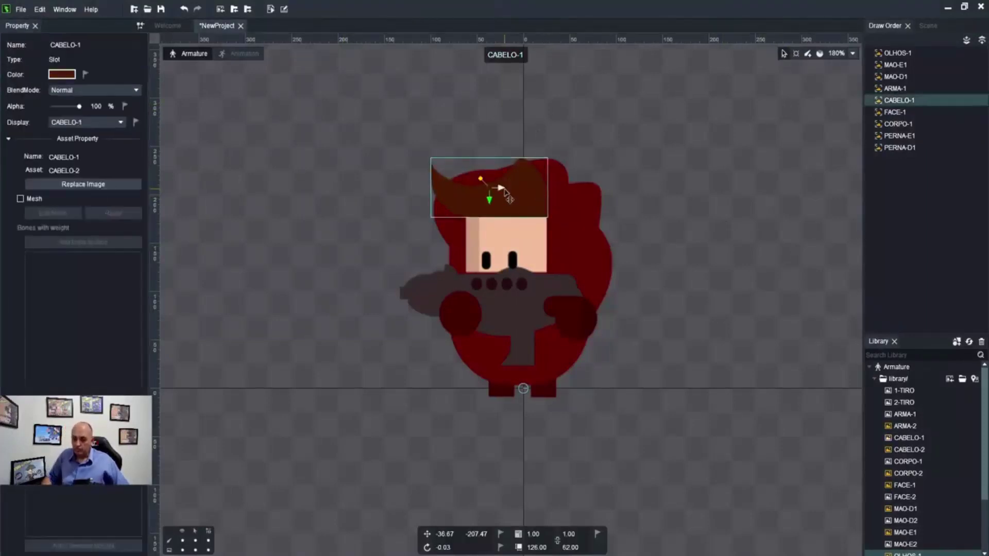
left_click_drag(504, 189, 508, 191)
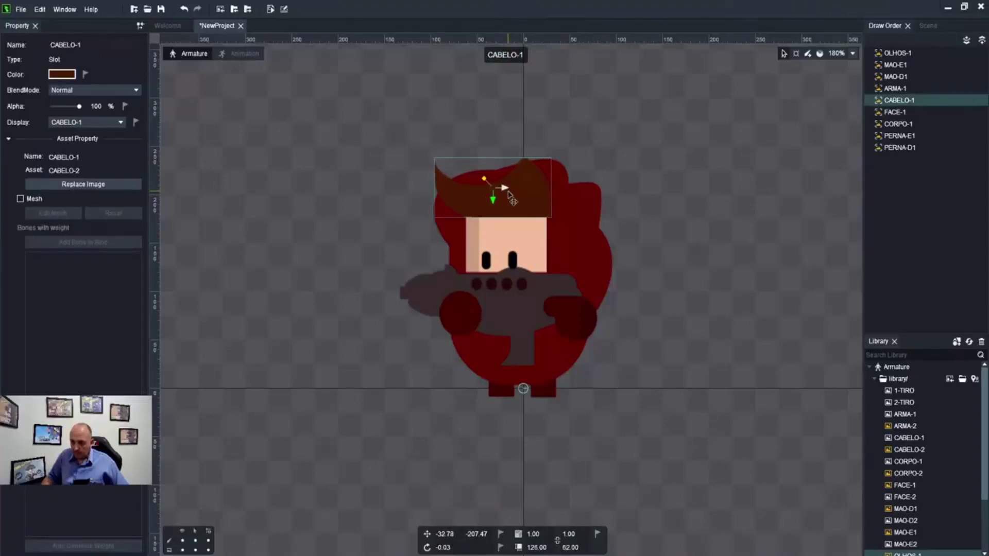
left_click(680, 196)
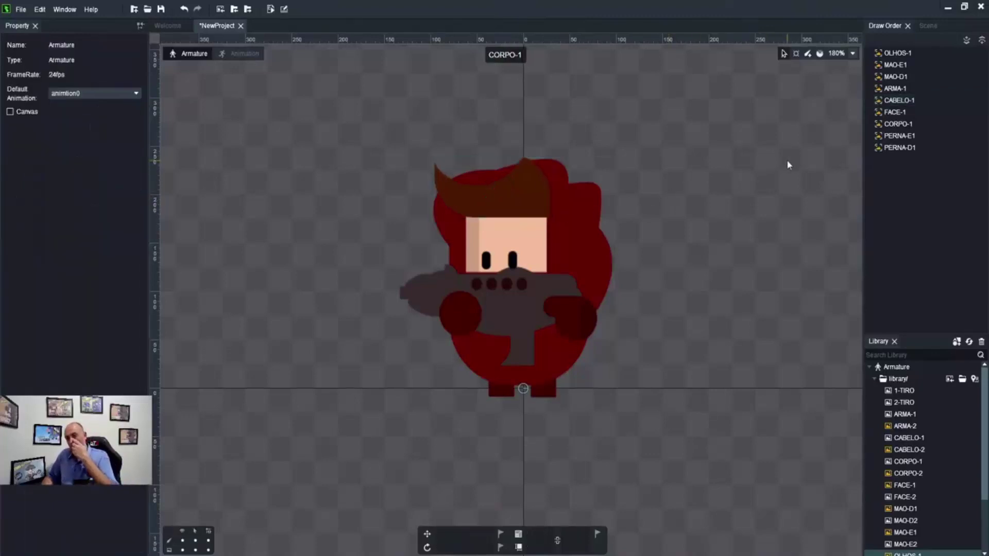
- Select the OLHOS-1 eyes and move them slightly up on the face
left_click(509, 204)
left_click(737, 201)
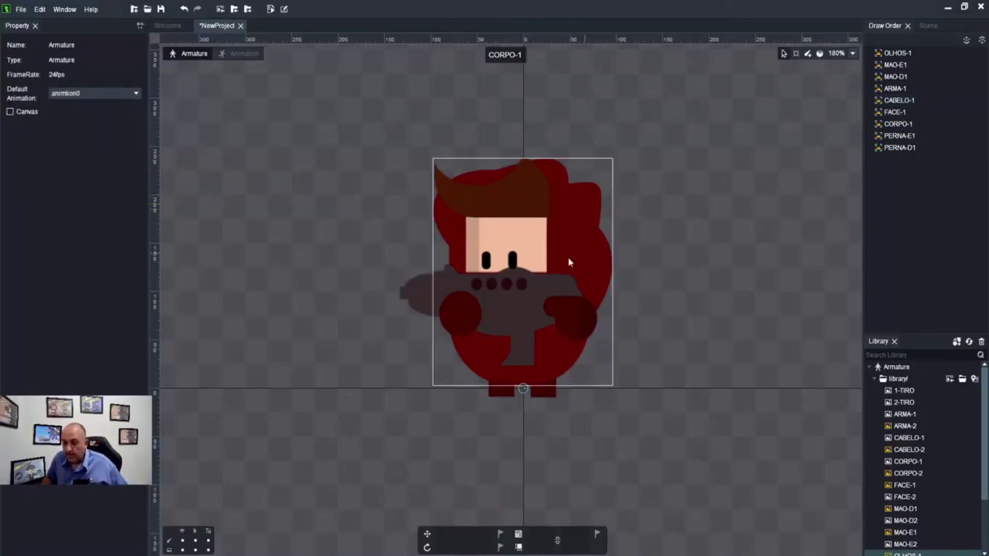
left_click(528, 278)
left_click(514, 257)
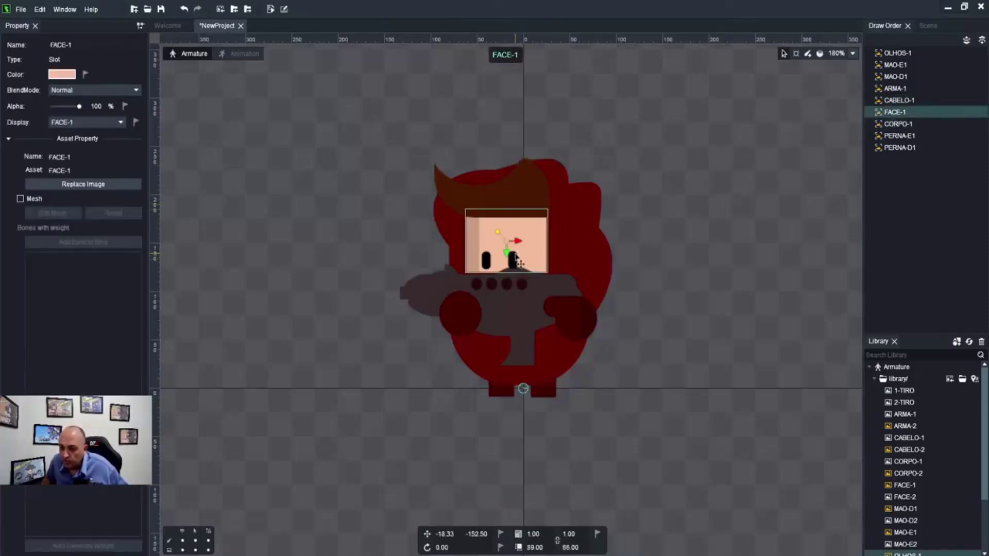
left_click(514, 260)
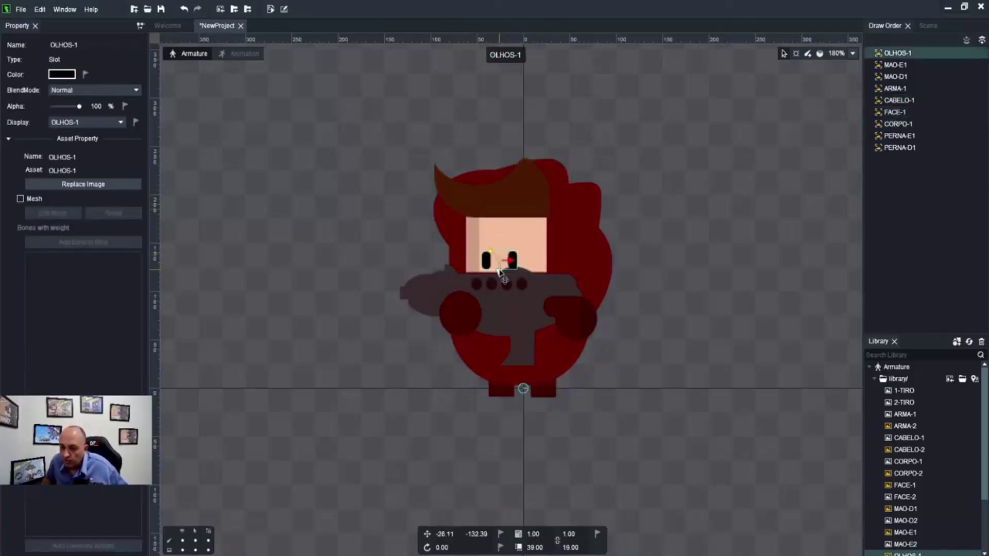
left_click_drag(504, 269, 504, 262)
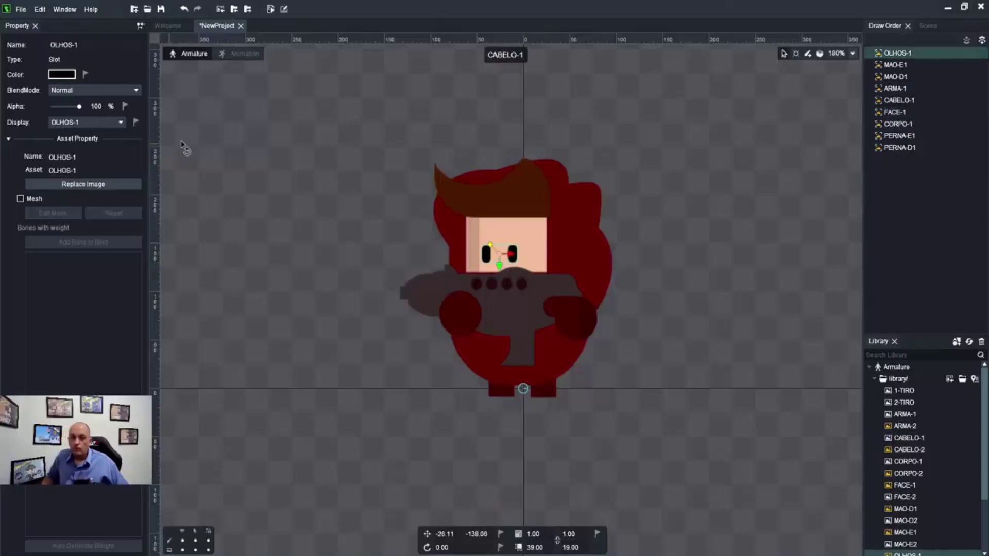
- Replace the OLHOS-1 eyes image with the round-dot OLHOS-2
left_click(95, 186)
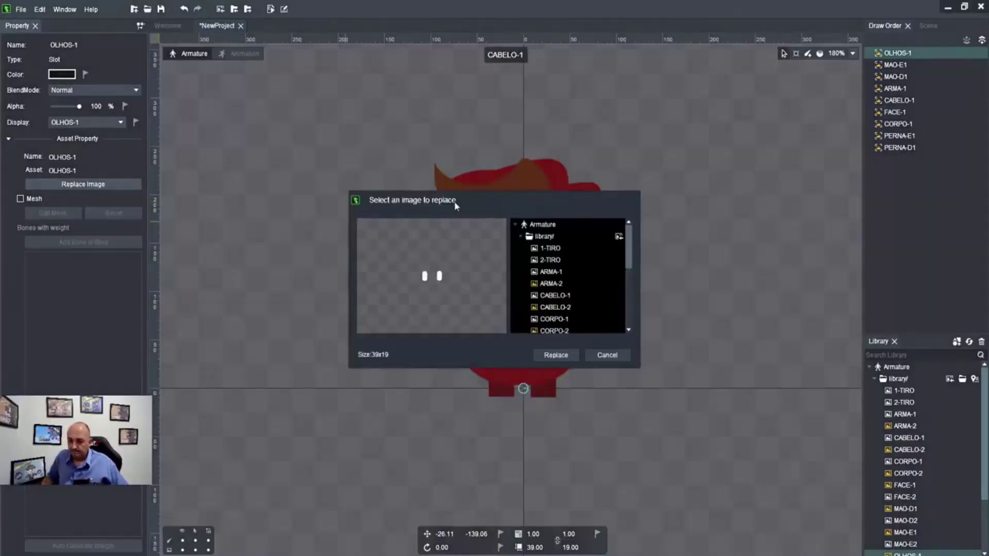
left_click_drag(455, 205, 674, 98)
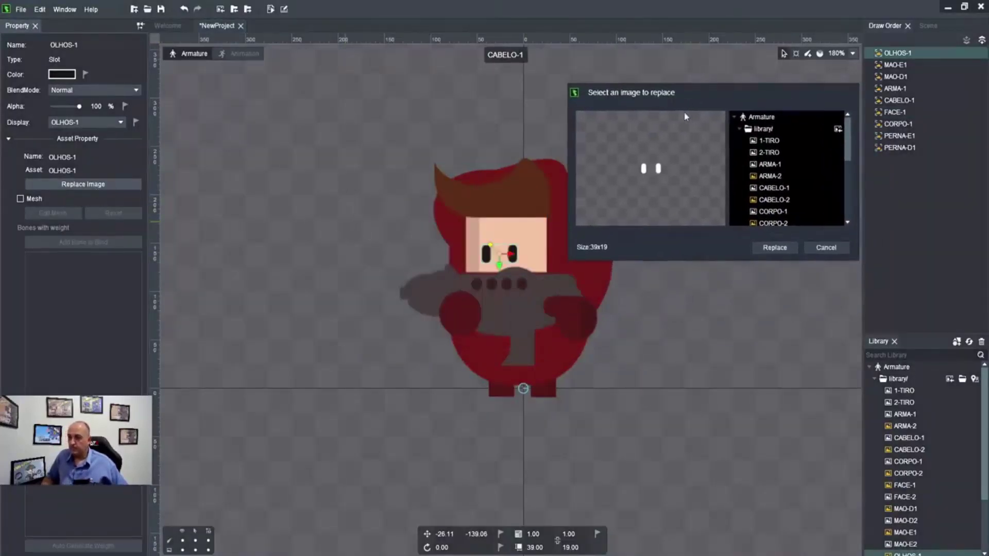
left_click_drag(852, 157, 851, 176)
scroll(755, 204, "down", 3)
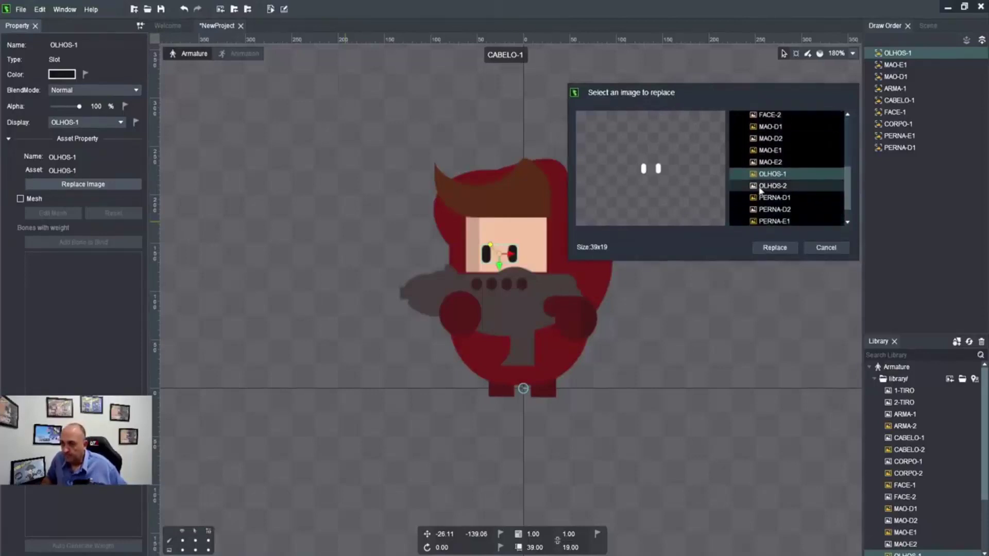
left_click(759, 188)
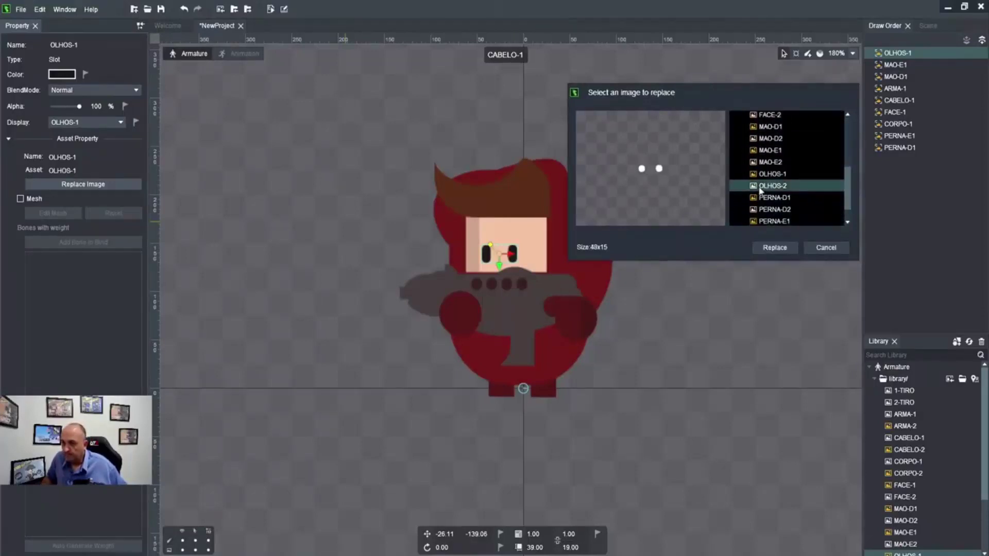
left_click(779, 252)
left_click(737, 253)
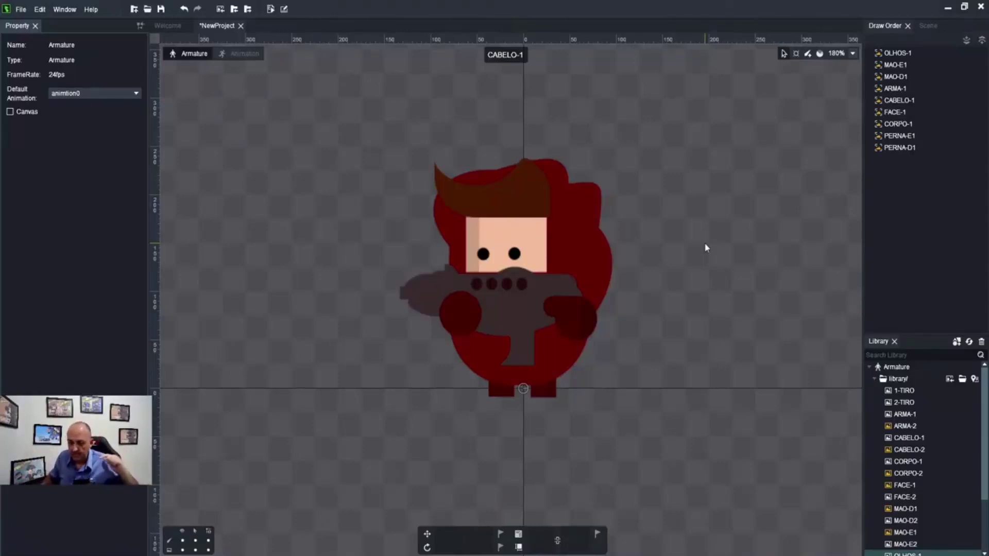
- Replace the MAO-D1 hand image with MAO-D2
left_click(463, 316)
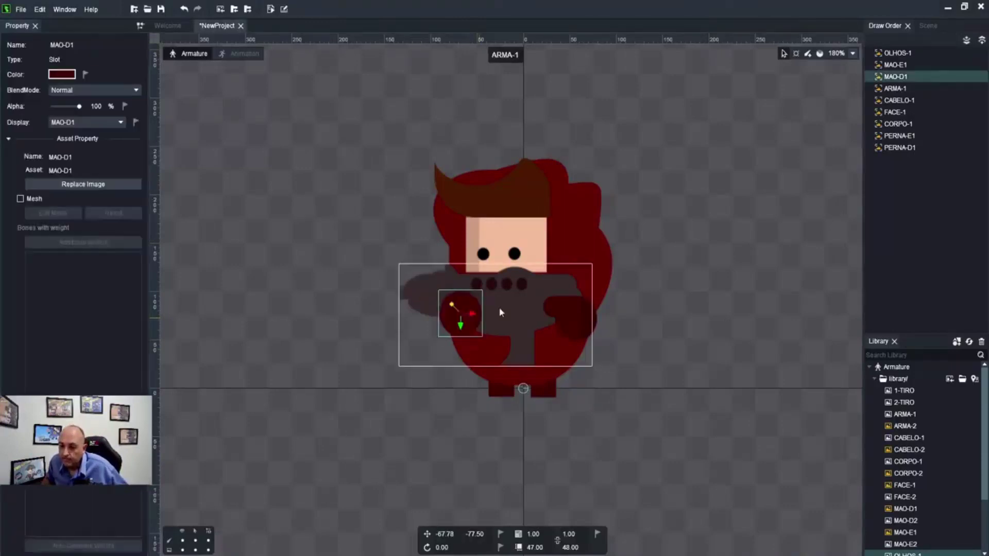
left_click(100, 186)
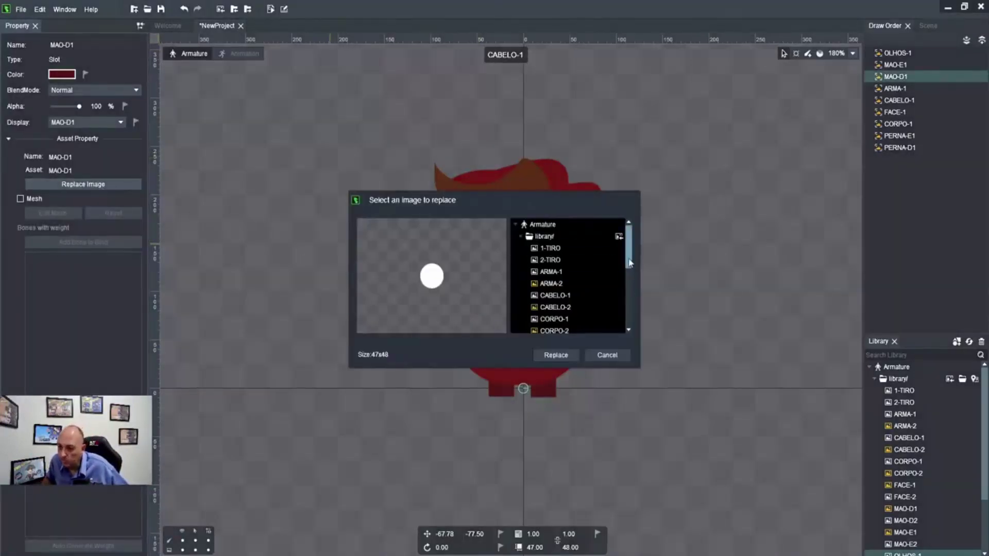
left_click_drag(629, 262, 629, 286)
left_click_drag(577, 204, 756, 112)
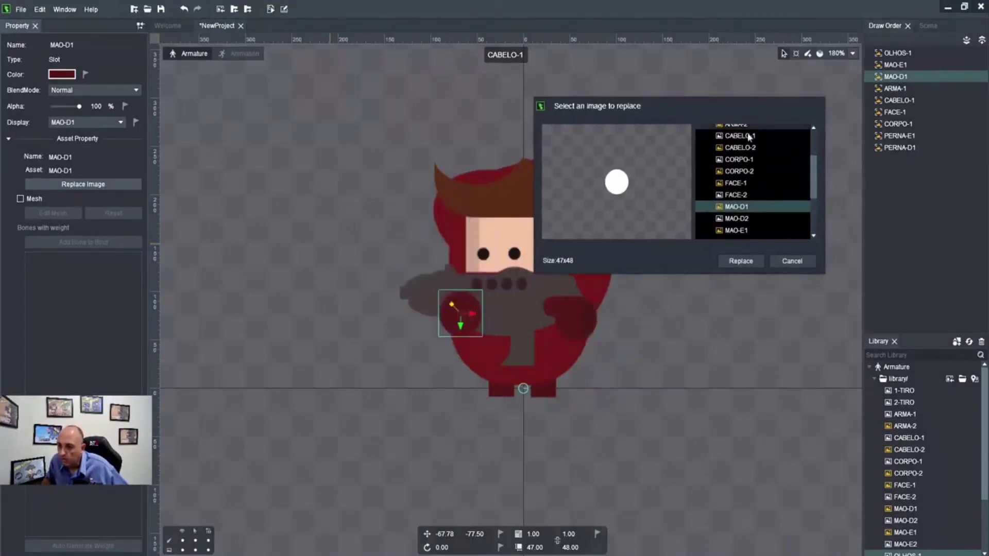
left_click(742, 219)
left_click(742, 262)
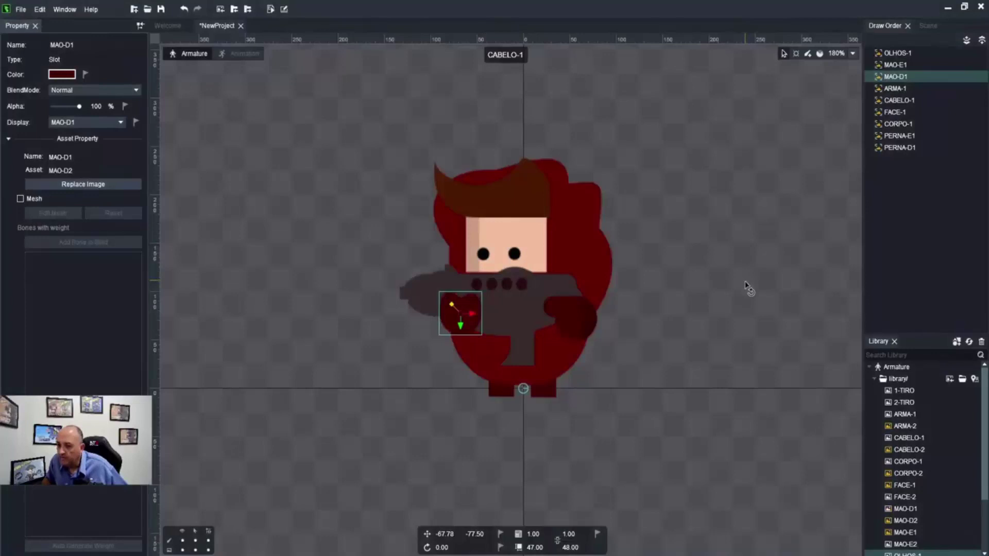
left_click(714, 292)
- Replace the MAO-E1 hand image with MAO-E2
left_click(582, 330)
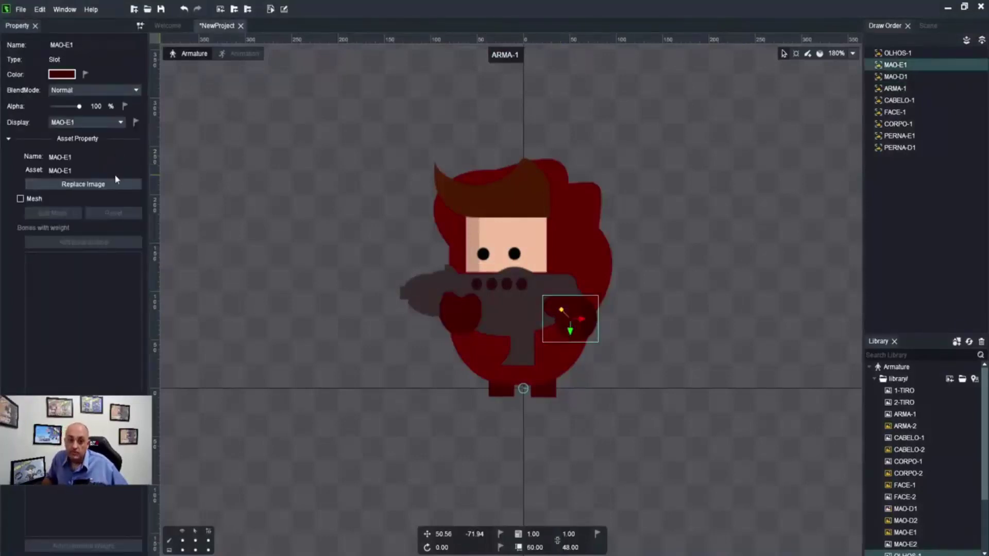
left_click(116, 184)
left_click_drag(478, 206, 672, 87)
scroll(821, 165, "down", 2)
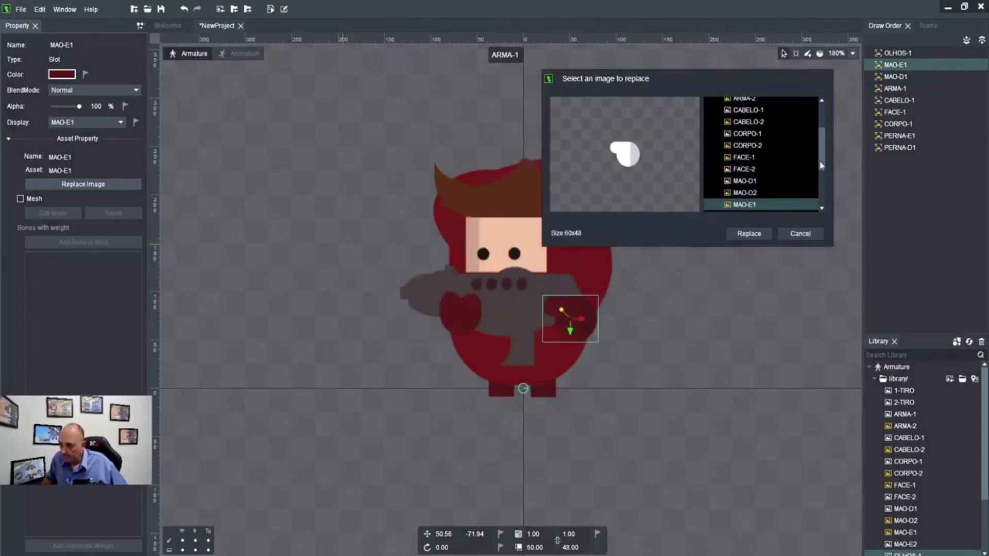
scroll(822, 165, "down", 2)
left_click(762, 176)
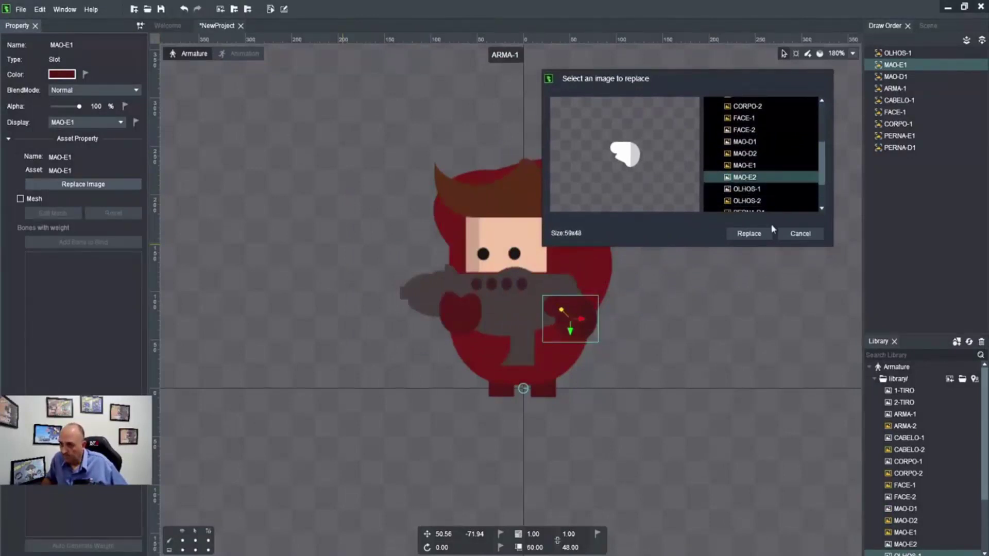
left_click(762, 233)
left_click(729, 241)
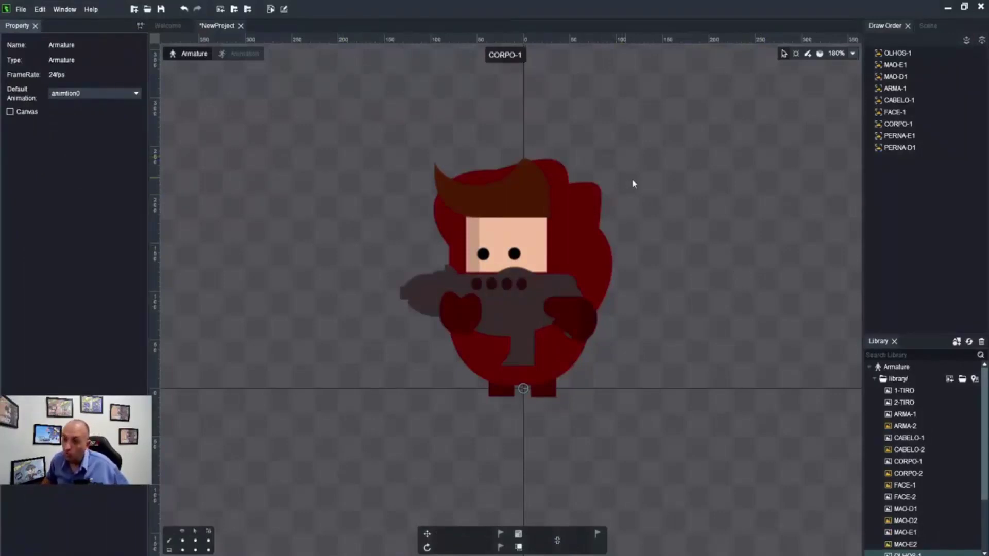
- Replace the square FACE-1 face image with the rounded FACE-2
left_click(539, 239)
left_click(116, 186)
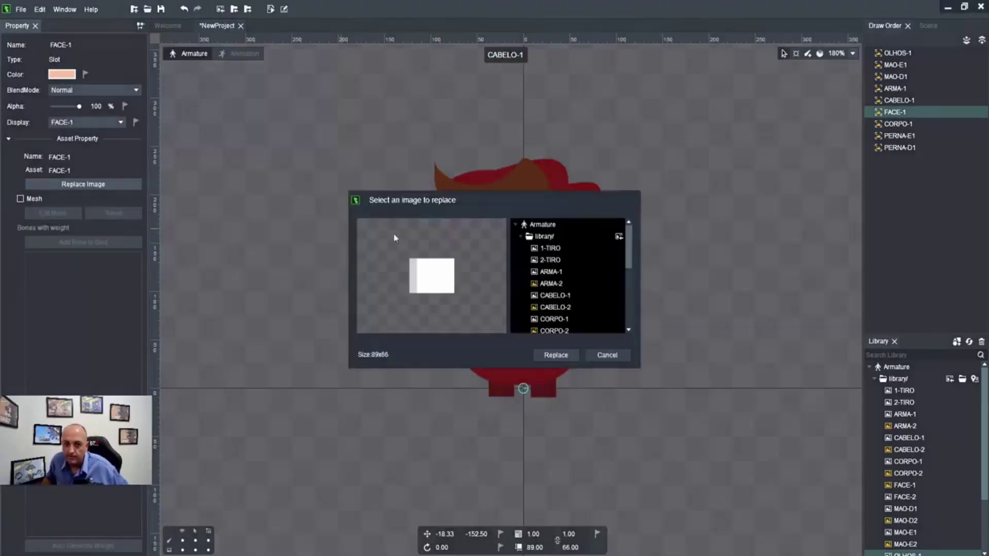
left_click_drag(541, 211, 732, 102)
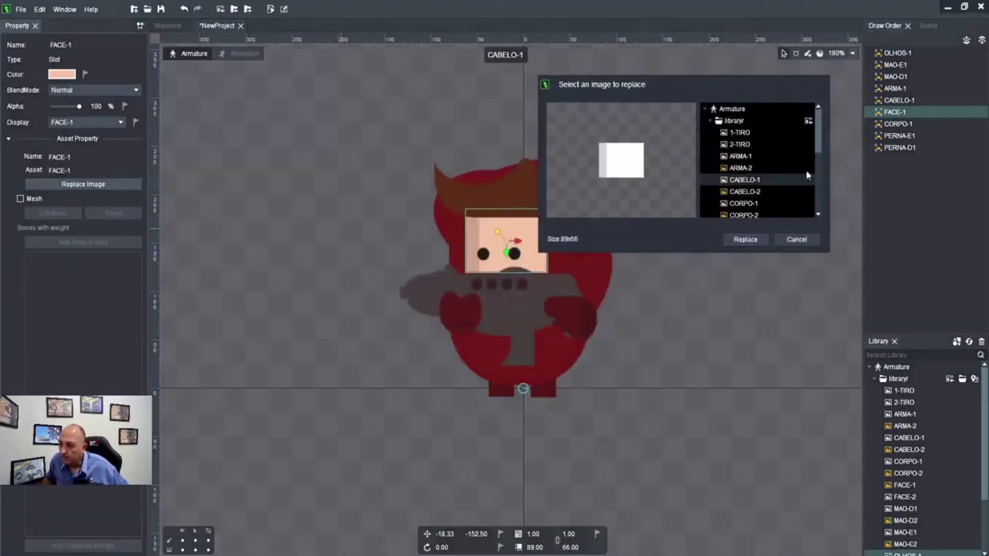
left_click_drag(819, 149, 820, 177)
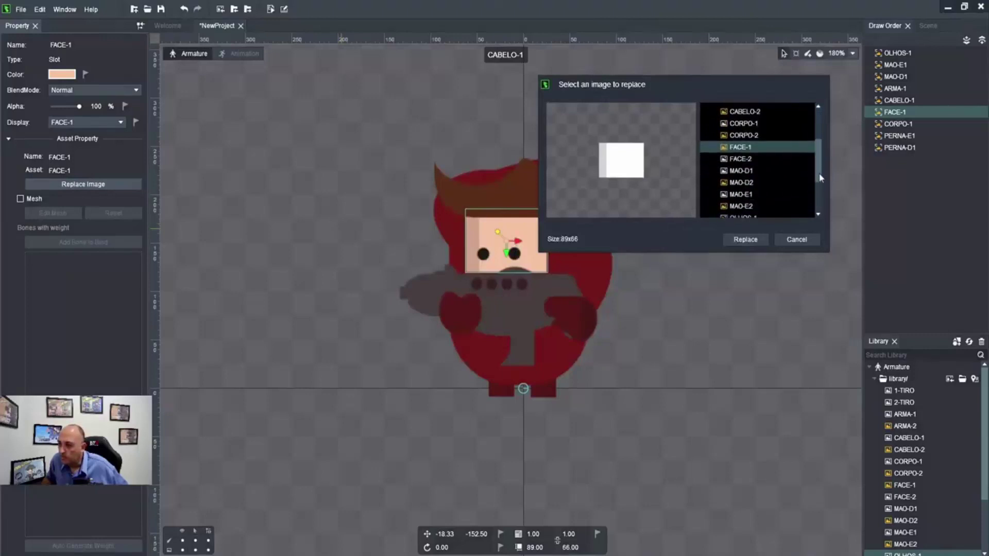
left_click(742, 158)
left_click(745, 239)
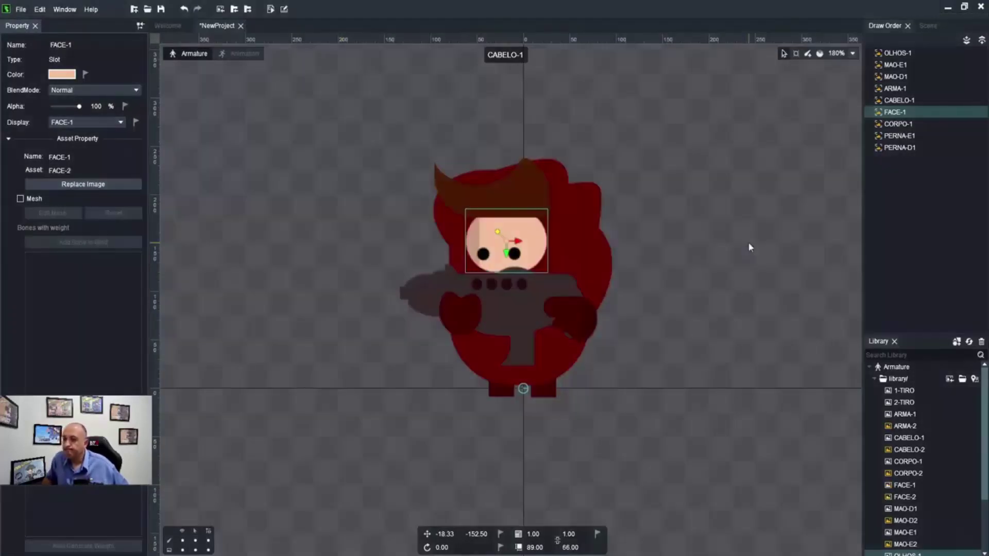
left_click(728, 205)
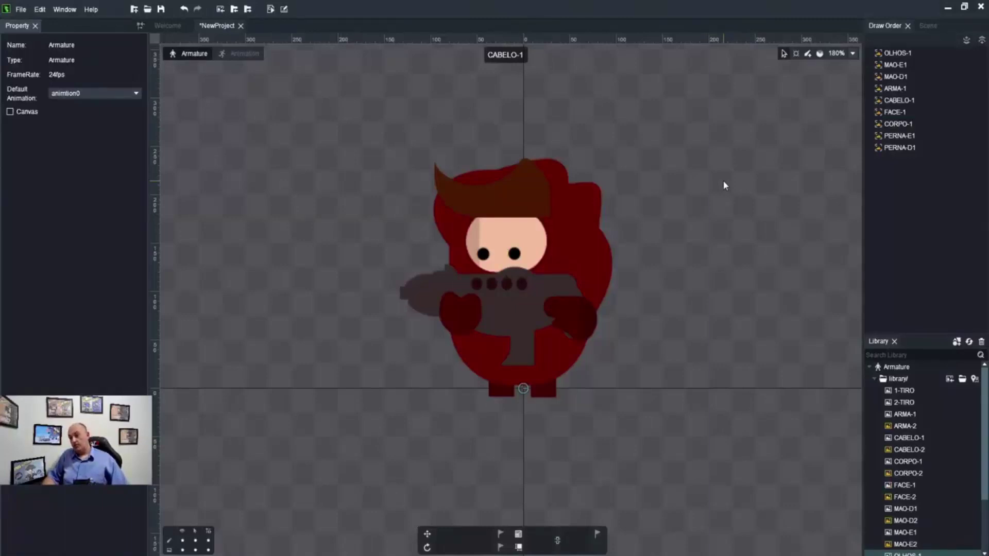
- Shift the CABELO-1 hair left, then down onto the new face
left_click(546, 205)
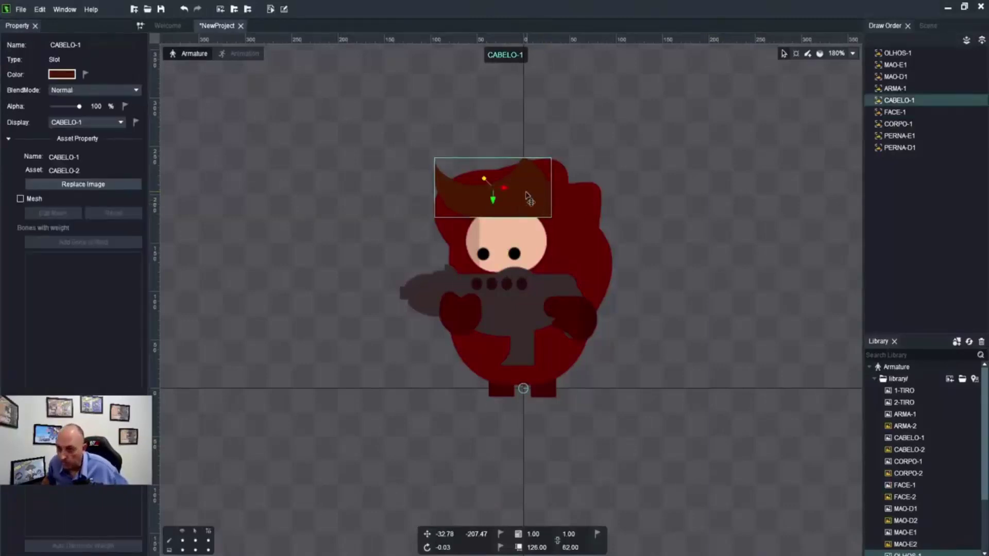
left_click_drag(504, 190, 489, 189)
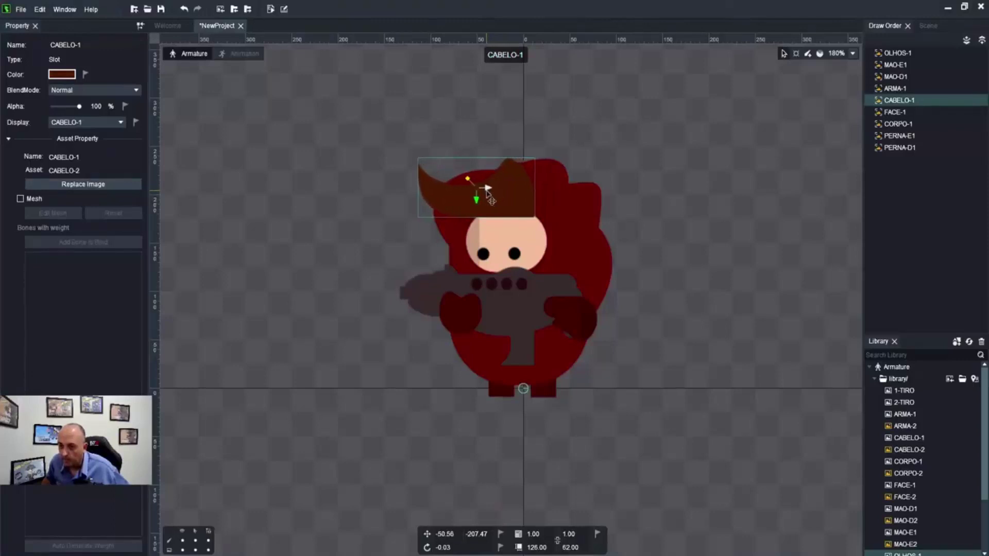
left_click(708, 186)
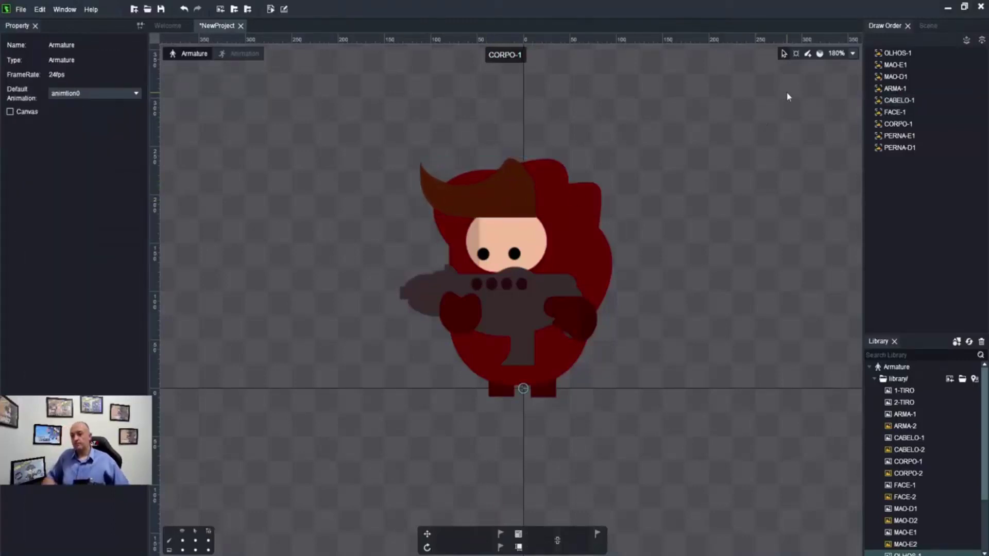
left_click(502, 235)
left_click(504, 200)
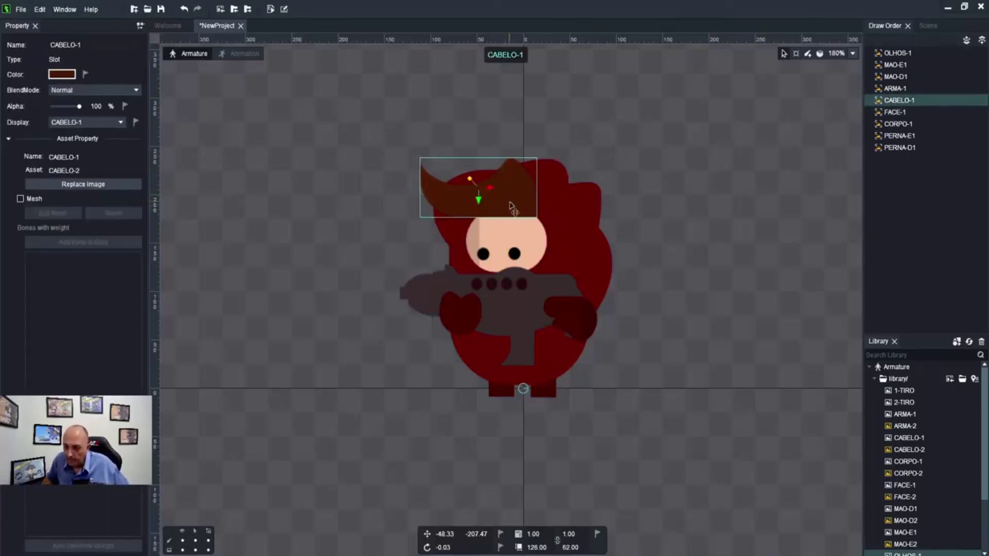
left_click_drag(479, 206, 498, 201)
- Place the green PERSONAGEM character from the Library onto the canvas at left
left_click(705, 206)
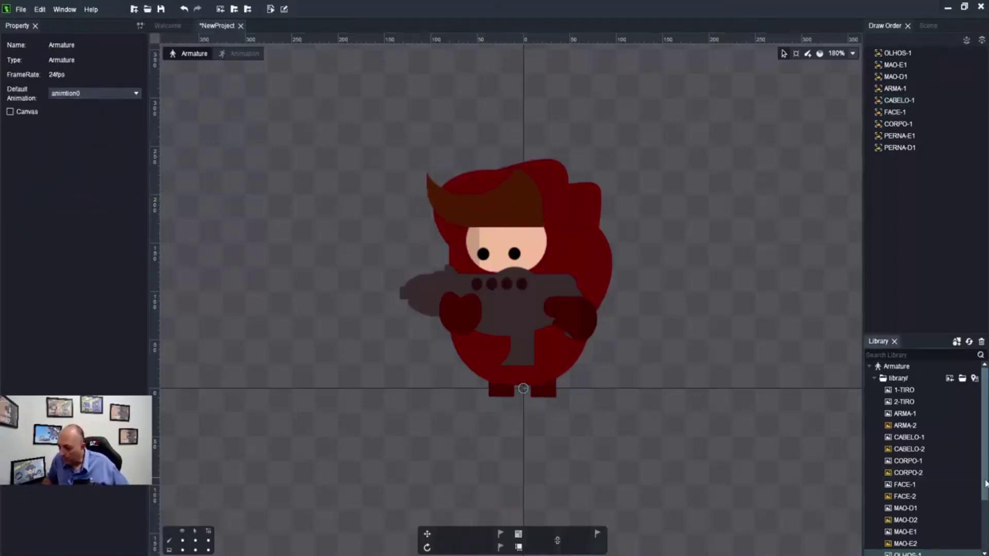
left_click(985, 550)
mouse_move(915, 552)
left_mouse_down()
mouse_move(876, 502)
mouse_move(327, 340)
mouse_move(293, 259)
mouse_move(289, 278)
left_mouse_up()
- Nudge the green PERSONAGEM character slightly left and down, to about x -256.67, y -113.61
left_click(738, 182)
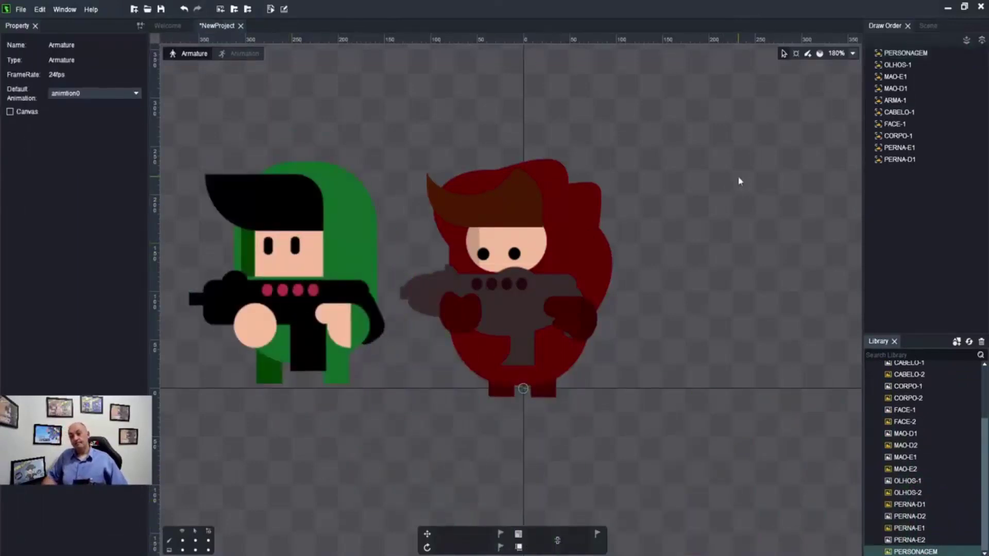
left_click(332, 347)
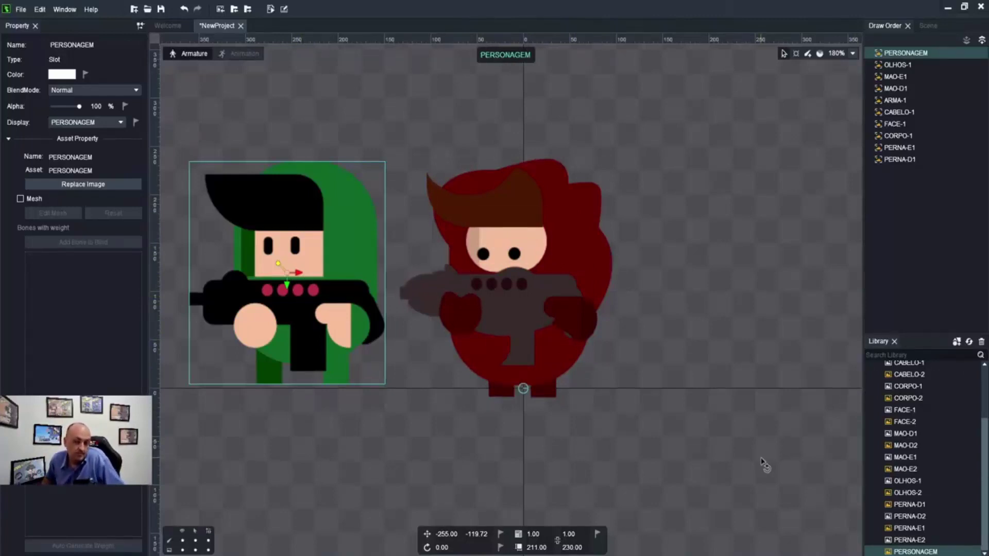
left_click_drag(314, 292, 306, 298)
left_click(682, 276)
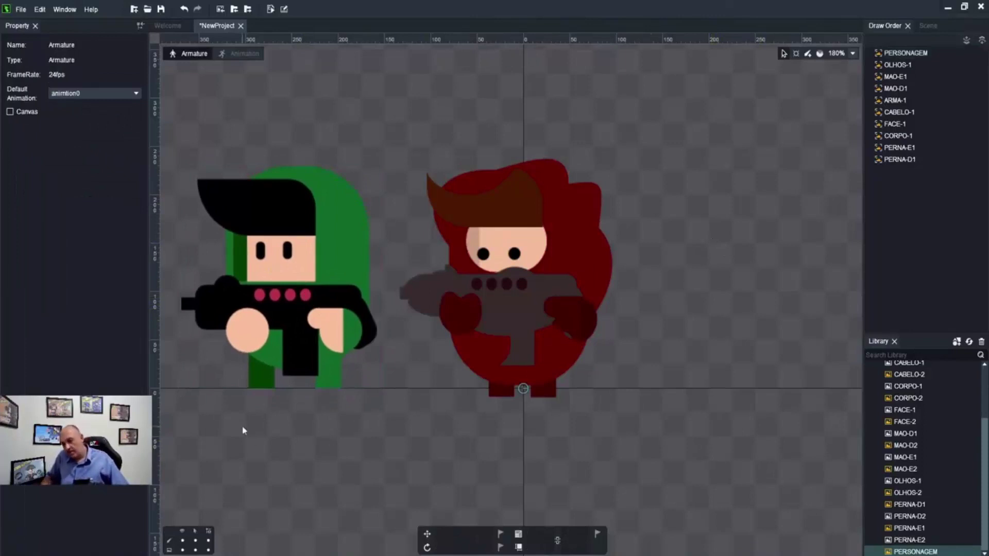